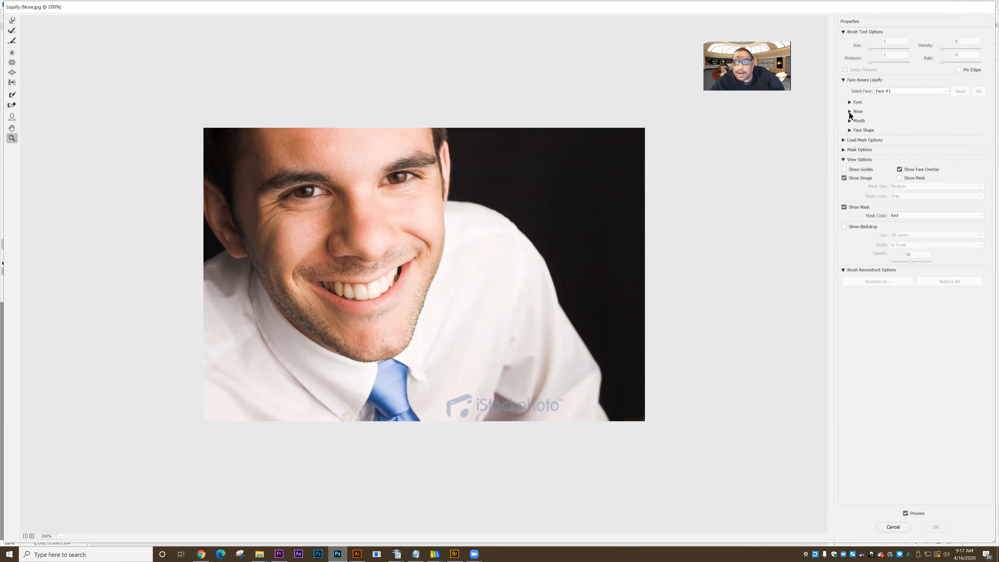
Step: Set the nose height to -6 and the nose width to -100 in Face-Aware Liquify
click(848, 112)
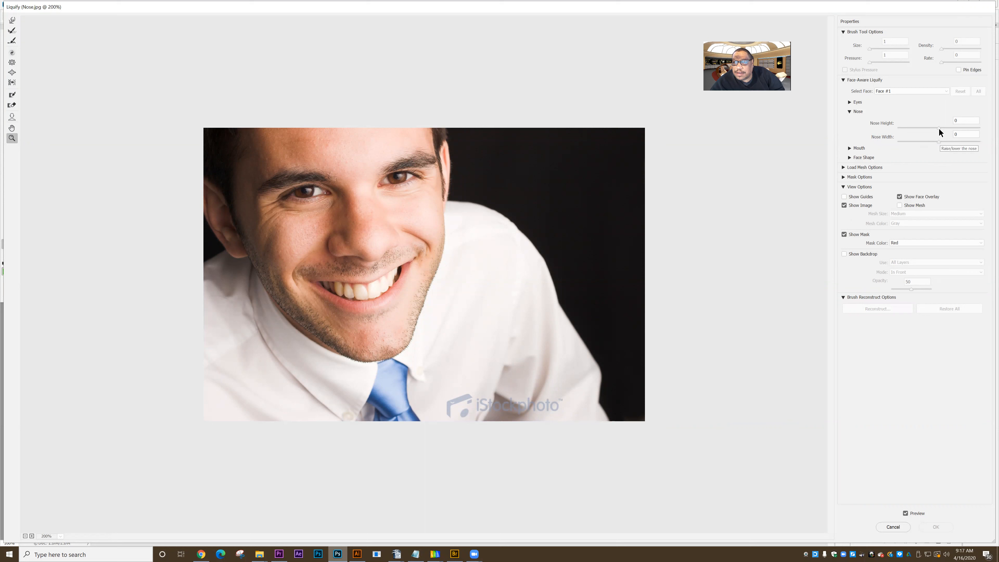
drag(936, 127, 918, 143)
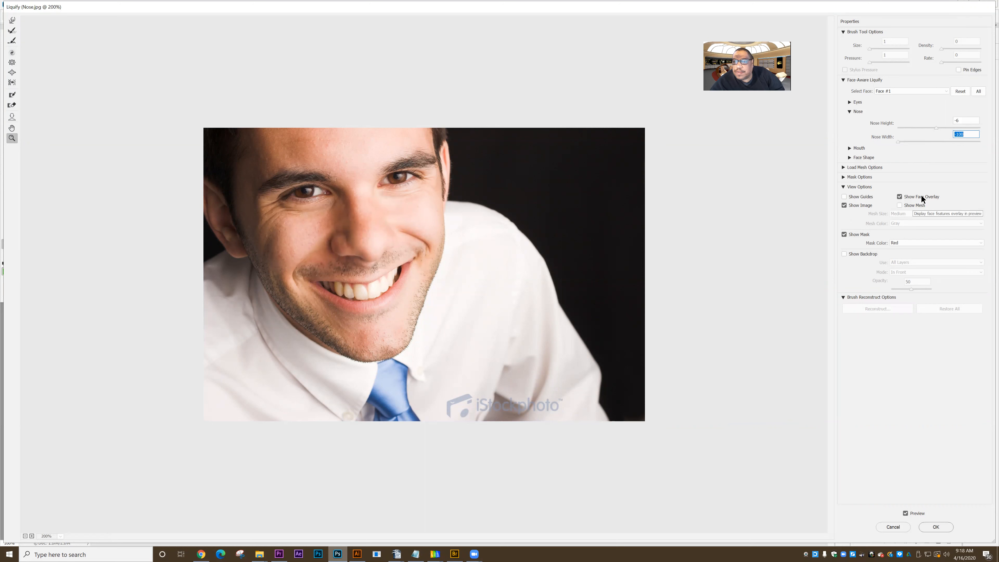
Step: Set the left and right eye sizes to 17 and 62, the left eye height to 43 and width to 36, and adjust its tilt
click(849, 102)
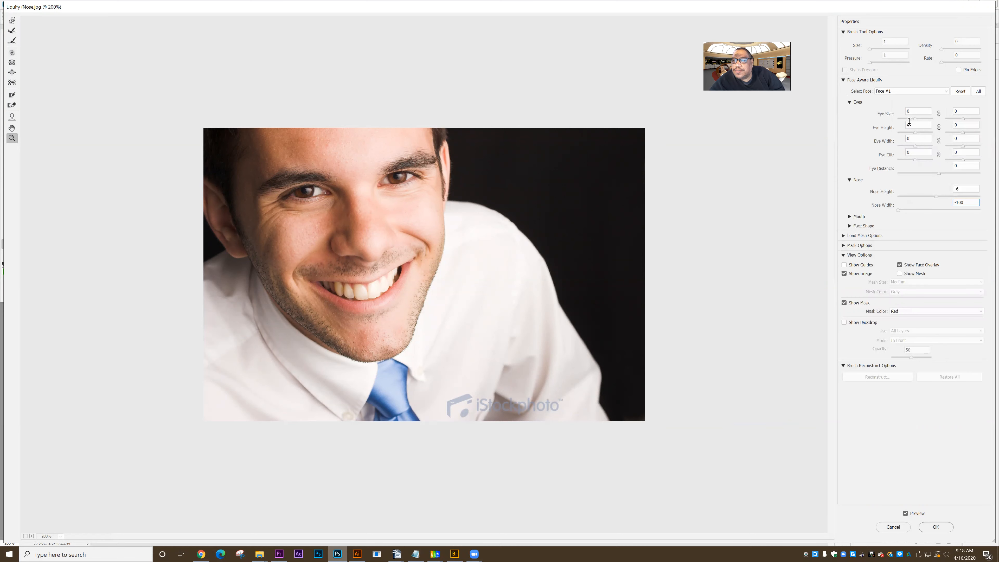
drag(915, 119, 899, 122)
text(-15)
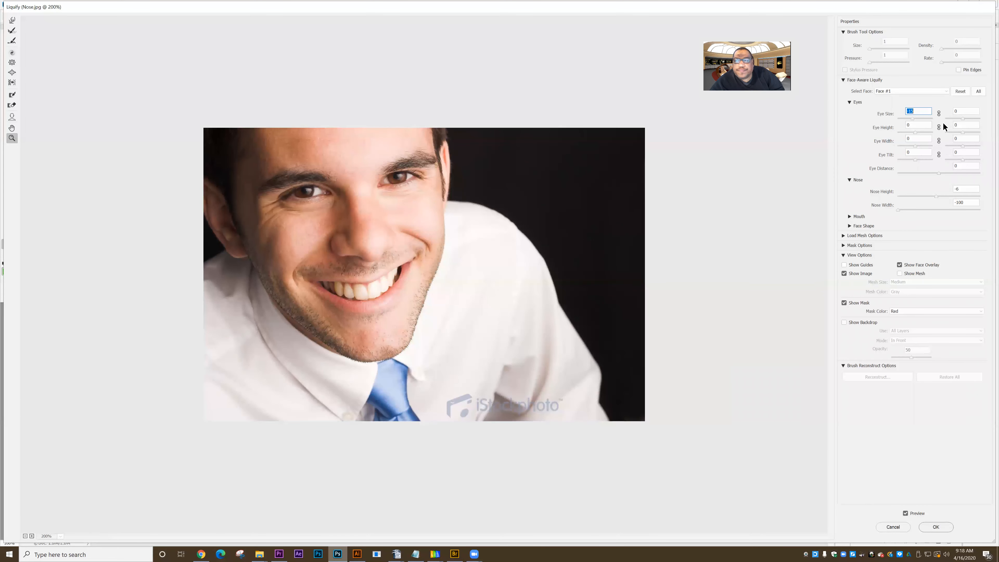
drag(962, 118, 971, 118)
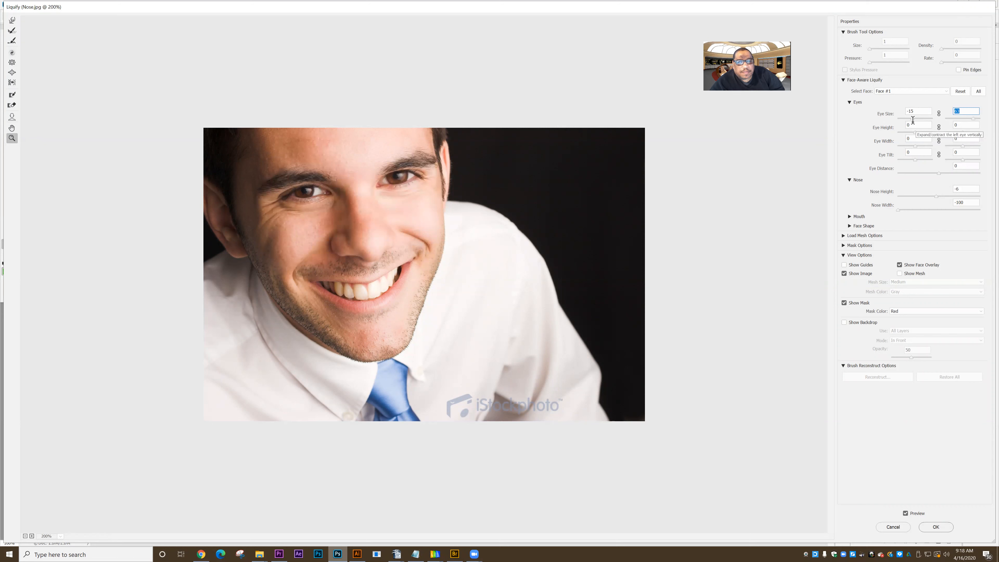
drag(912, 117, 924, 145)
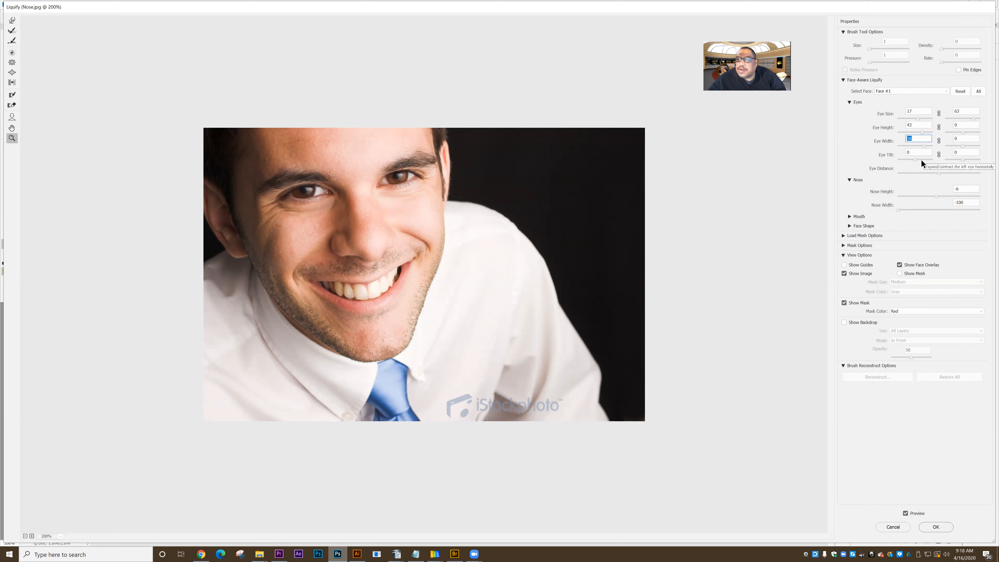
click(914, 159)
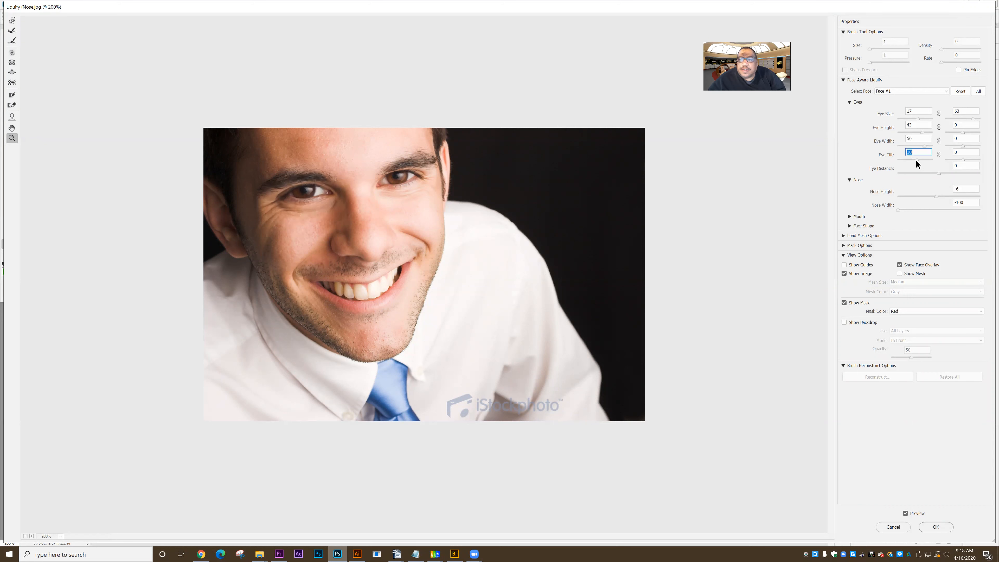
click(849, 101)
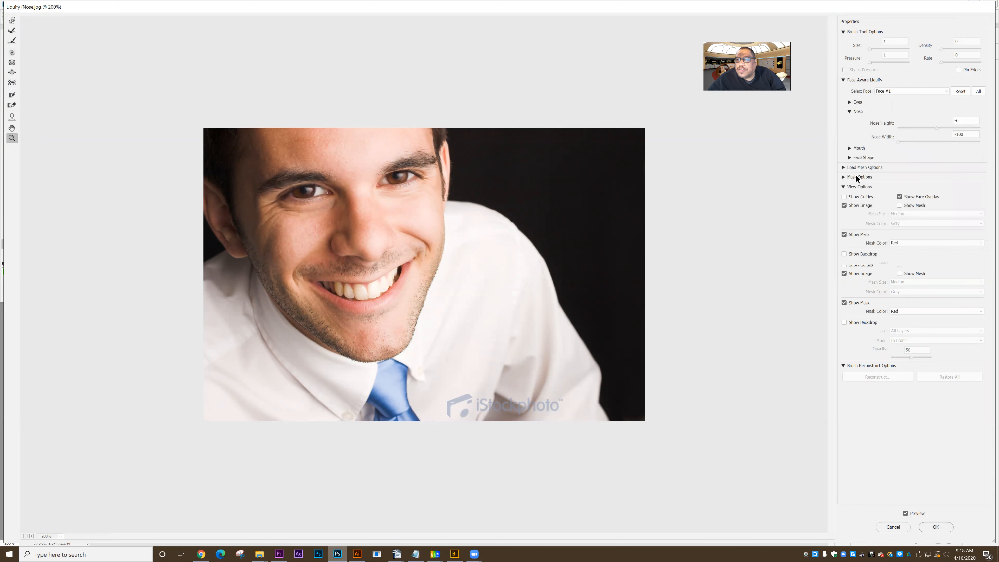
Step: Set the smile to 53, upper lip to -28, lower lip to 11 and mouth width to -52, and reduce the mouth height
click(847, 148)
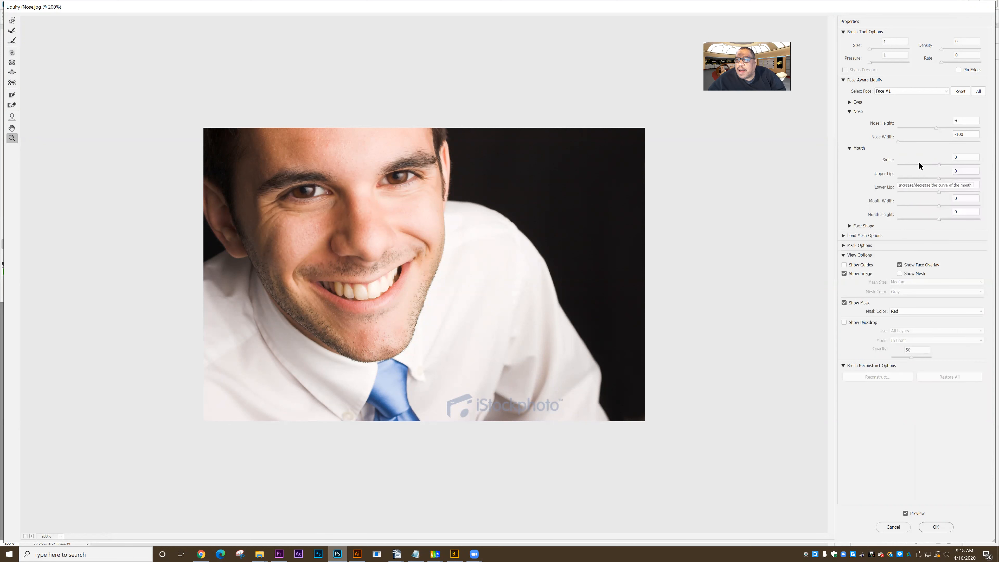
drag(936, 162, 892, 164)
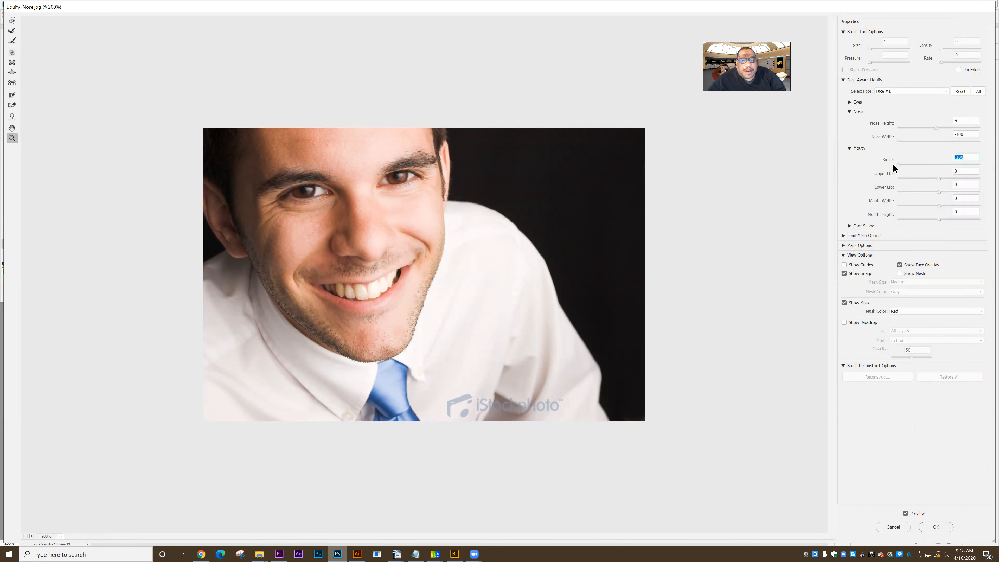
text(53)
key(Tab)
drag(936, 178, 954, 192)
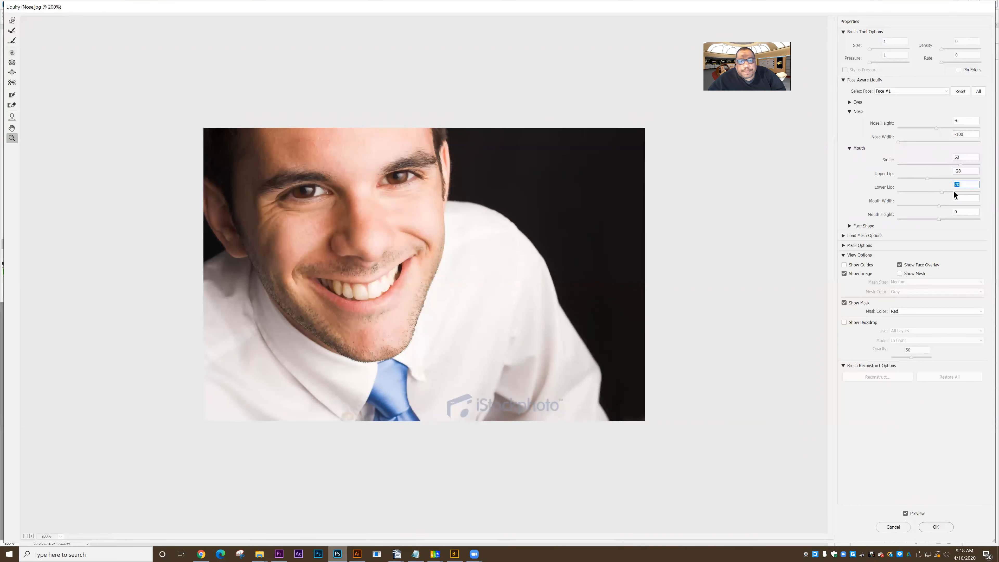
click(943, 191)
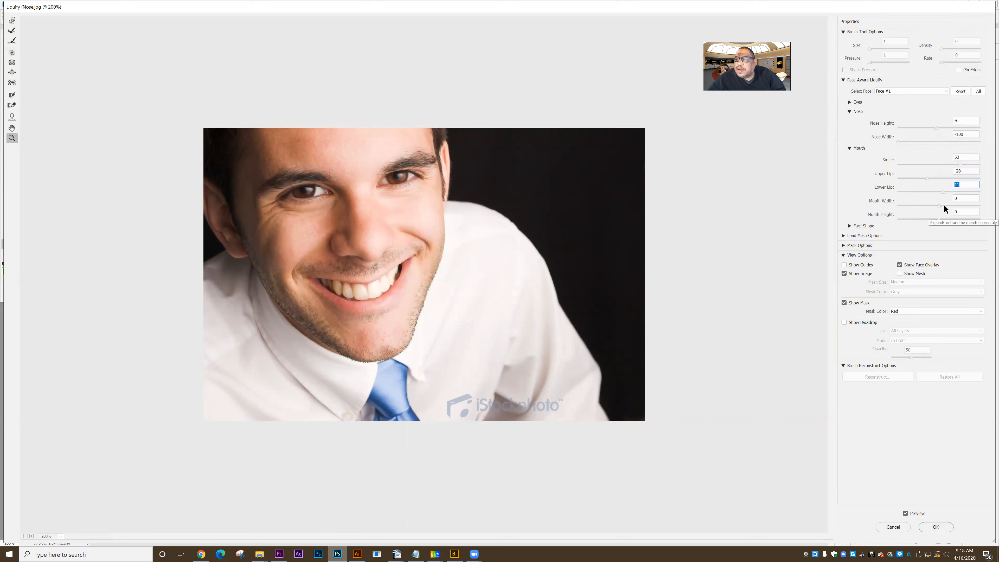
drag(937, 205, 920, 220)
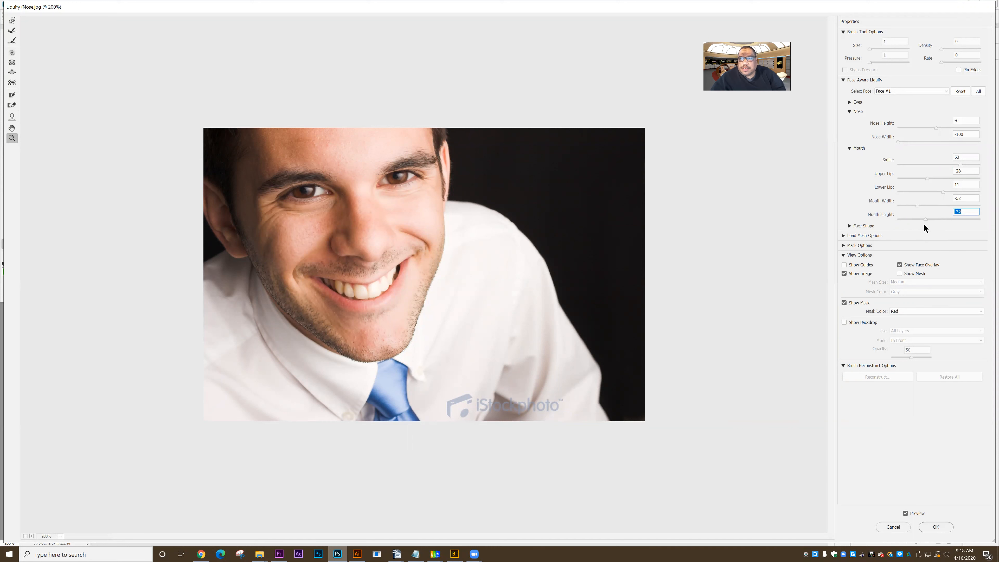
click(842, 79)
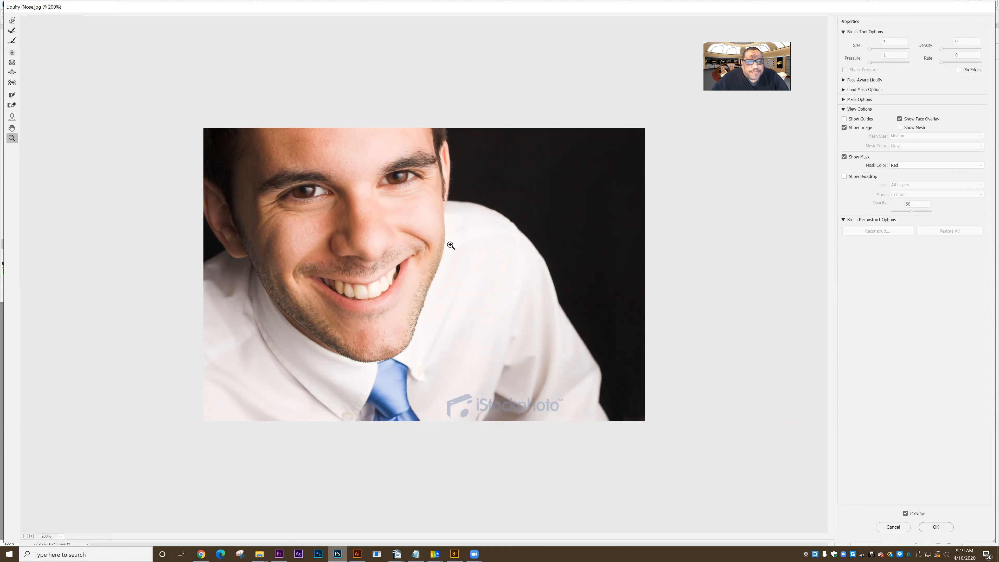
Step: Push the outer corner of the eye on the image's left outward using the Forward Warp tool with brush size 50
click(409, 262)
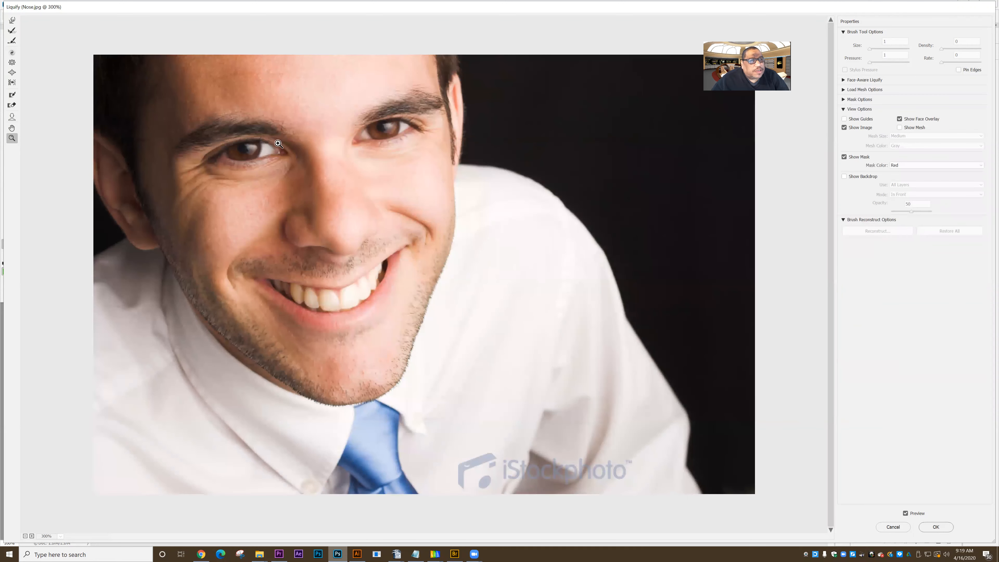
click(10, 23)
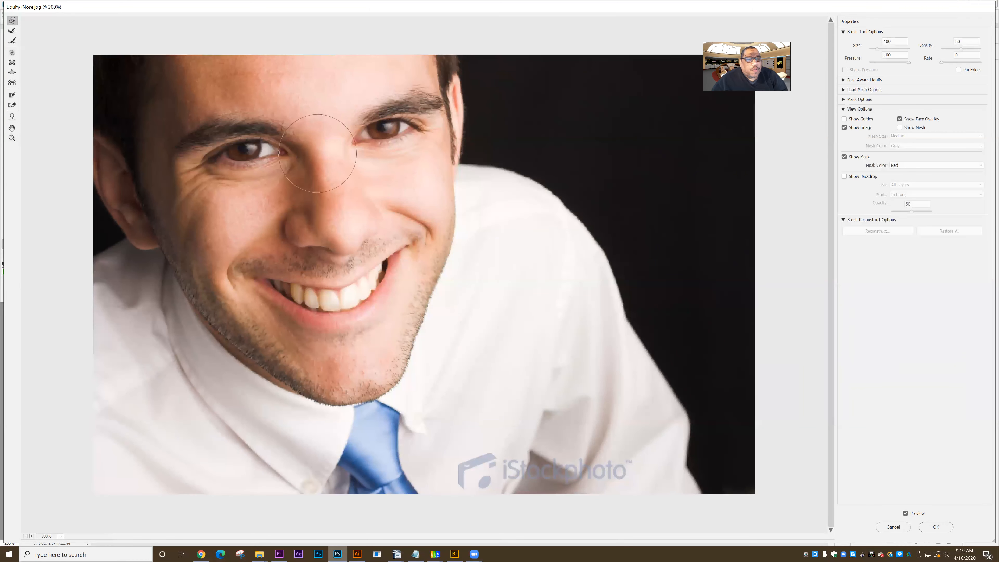
key([)
key([)
key([)
key([)
key([)
drag(210, 164, 184, 161)
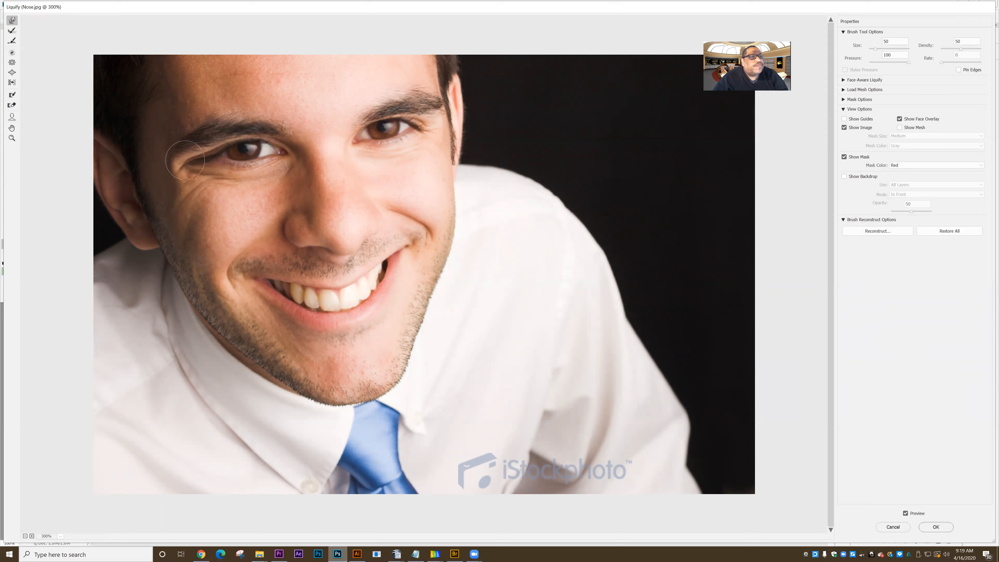
Step: Twirl the outer corners of both eyes with the Twirl tool, reversing the twirl direction on the second eye
click(11, 31)
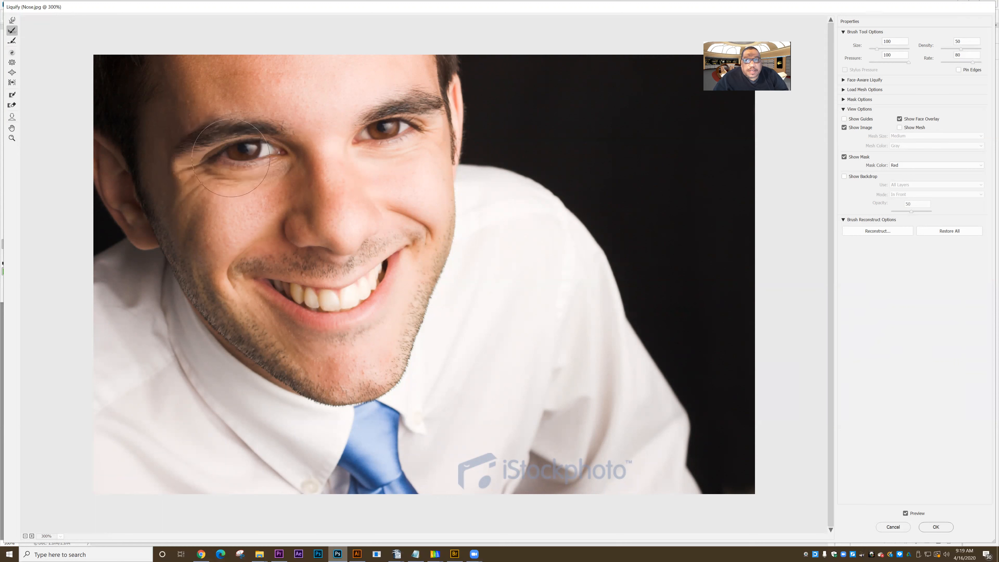
click(11, 41)
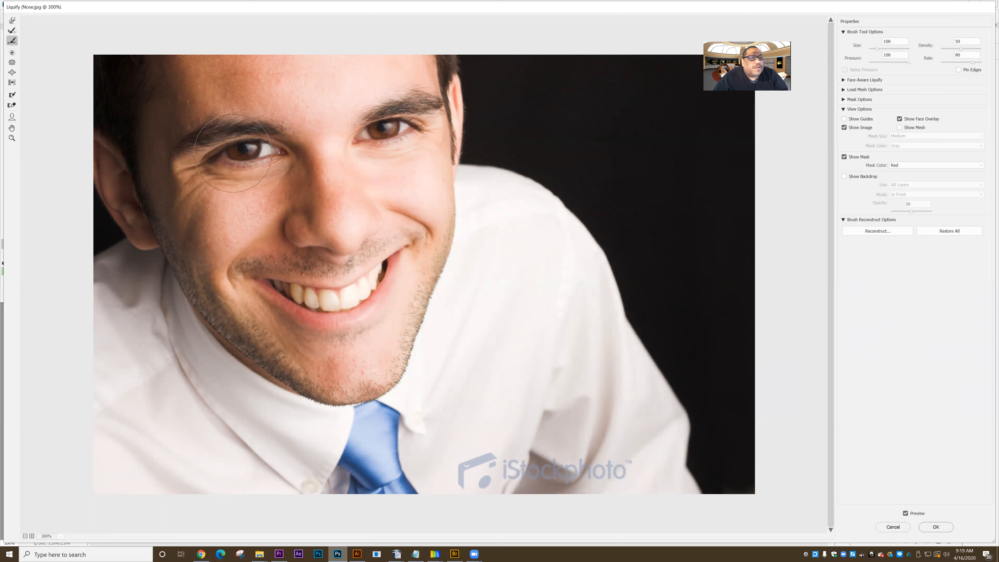
click(12, 53)
click(202, 164)
alt+click(425, 128)
alt+click(425, 128)
alt+click(425, 128)
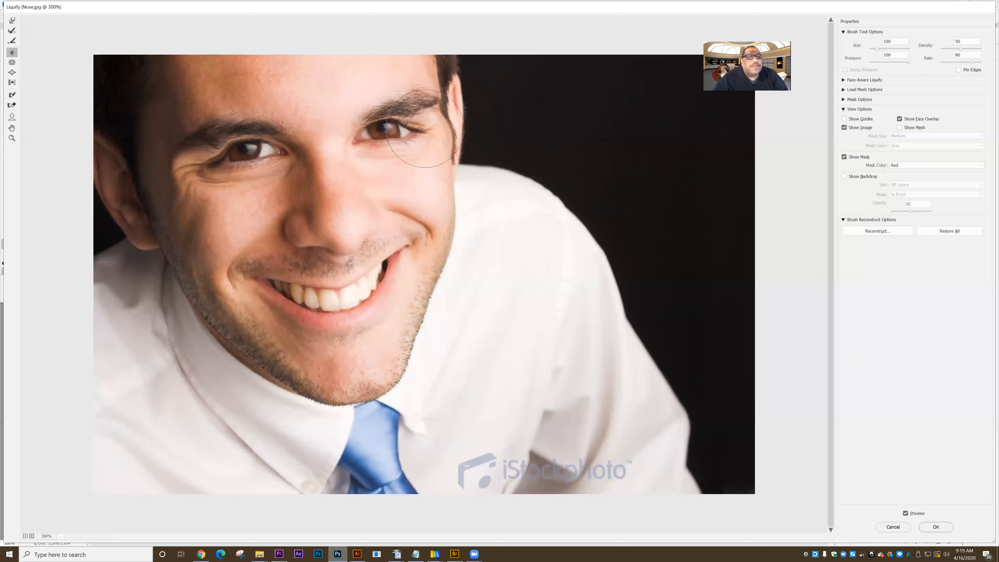
Step: Restore the distorted areas around both eyes with the Reconstruct tool
click(12, 30)
mouse_move(173, 130)
mouse_down()
mouse_move(213, 151)
mouse_move(225, 187)
mouse_move(250, 134)
mouse_up()
mouse_move(424, 118)
mouse_down()
mouse_move(451, 106)
mouse_move(431, 154)
mouse_move(412, 122)
mouse_move(379, 154)
mouse_up()
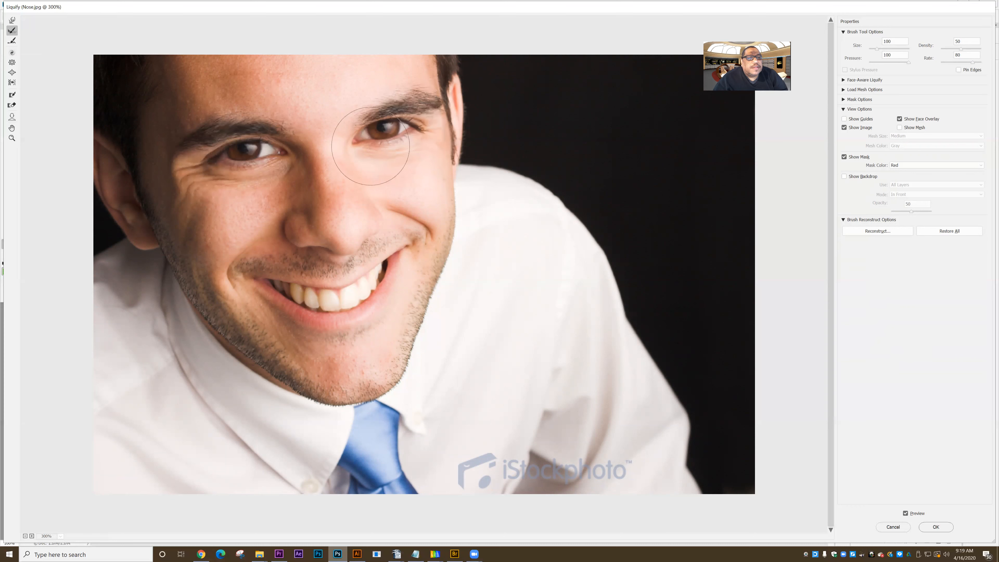
Step: Enlarge both eyes with the Bloat tool at brush size 100
click(11, 64)
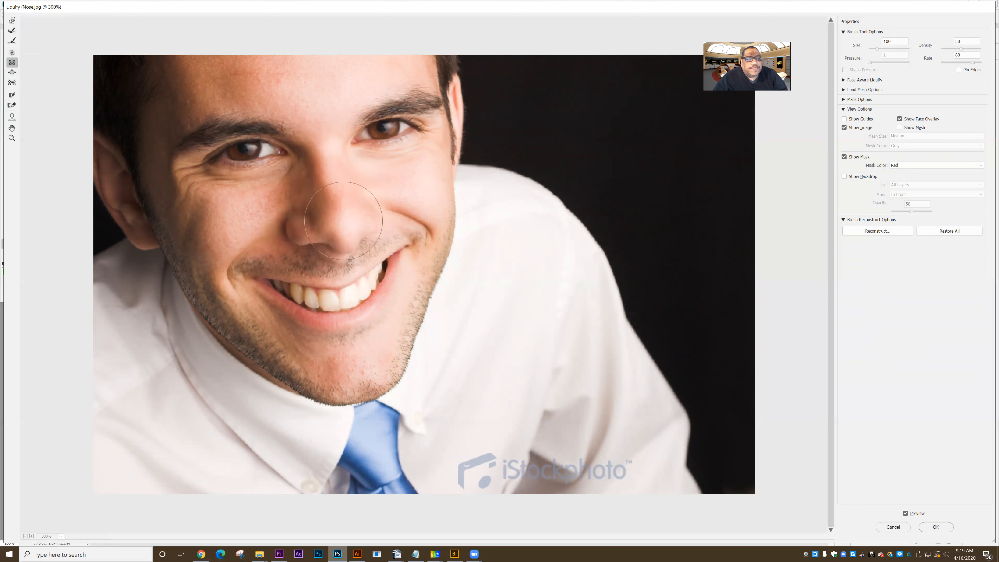
click(12, 73)
click(246, 149)
click(385, 129)
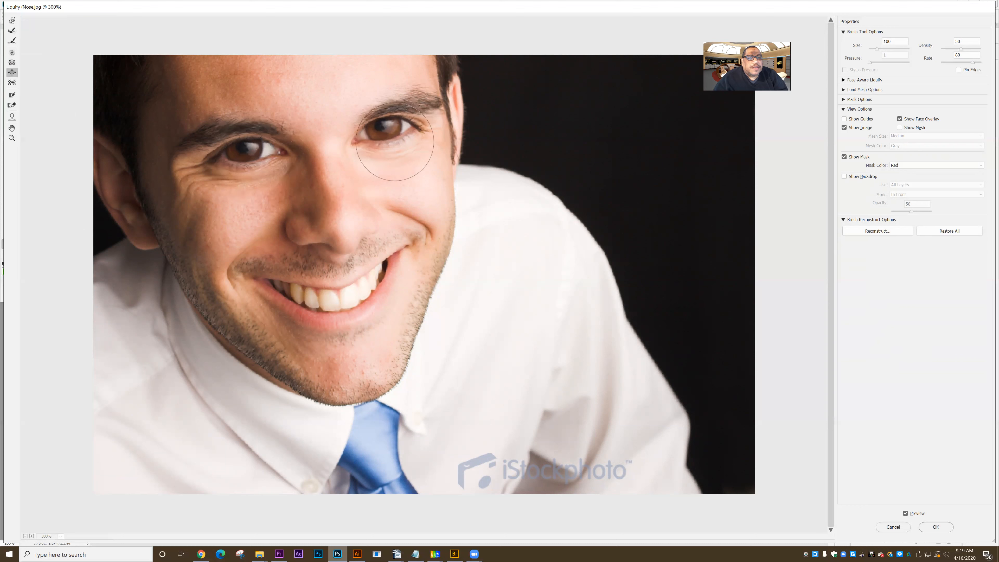
Step: Reconstruct the bloated eye on the image's right, and try the Push Left tool before reconstructing the cheek
click(12, 31)
click(380, 130)
click(11, 83)
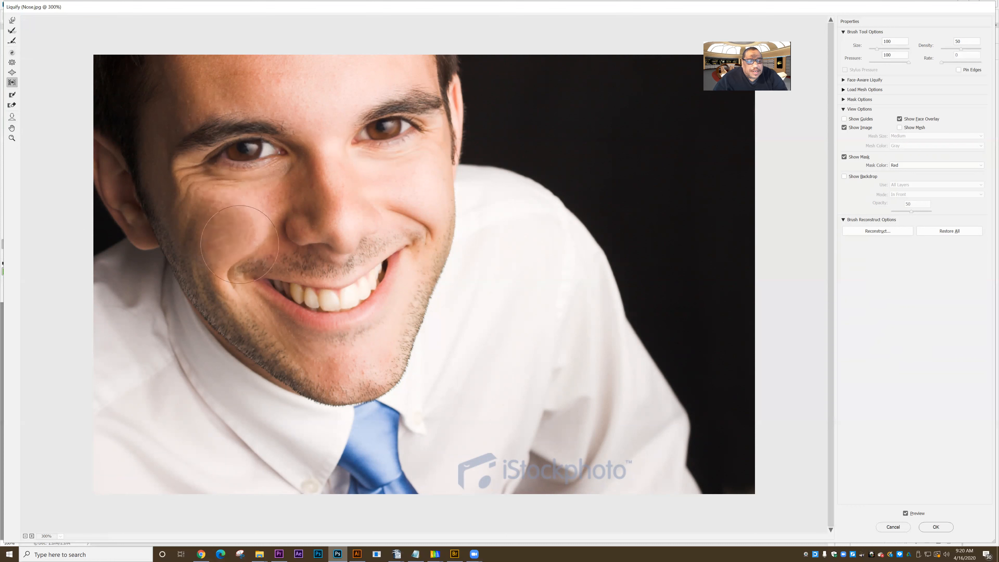
click(11, 30)
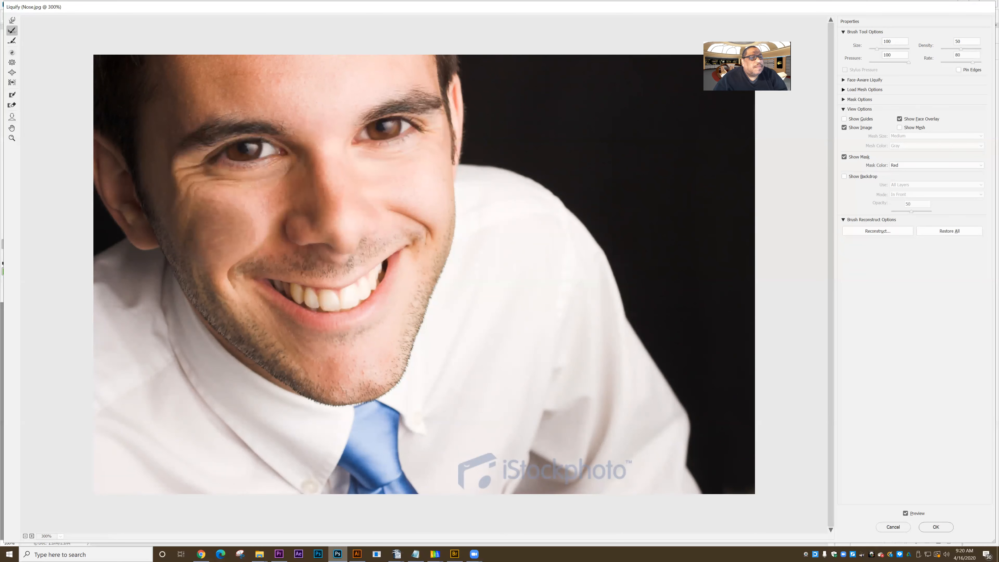
drag(208, 196, 232, 240)
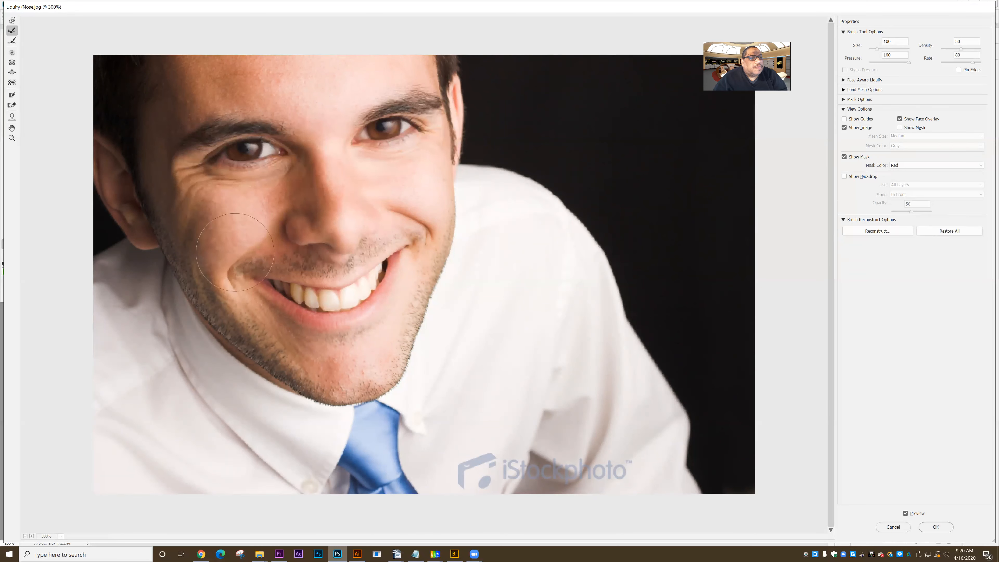
Step: Paint a freeze mask over the forehead, temples, nose bridge and cheeks, leaving both eyes unmasked
click(12, 96)
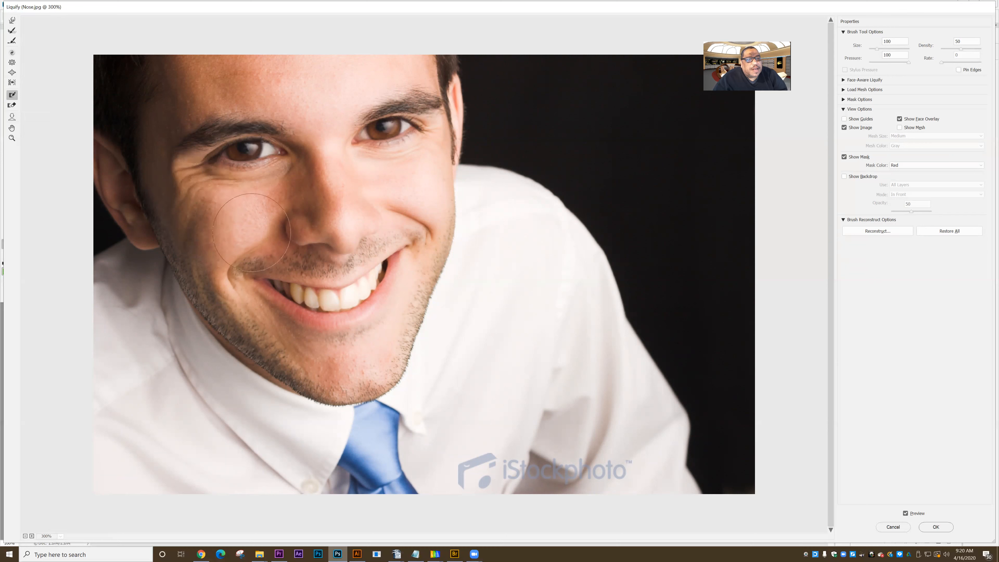
mouse_move(228, 75)
mouse_down()
mouse_move(162, 114)
mouse_move(153, 173)
mouse_move(176, 206)
mouse_move(231, 209)
mouse_up()
mouse_move(311, 87)
mouse_down()
mouse_move(291, 78)
mouse_move(312, 104)
mouse_move(310, 133)
mouse_move(327, 75)
mouse_move(377, 64)
mouse_move(329, 152)
mouse_move(356, 187)
mouse_move(396, 187)
mouse_move(292, 204)
mouse_up()
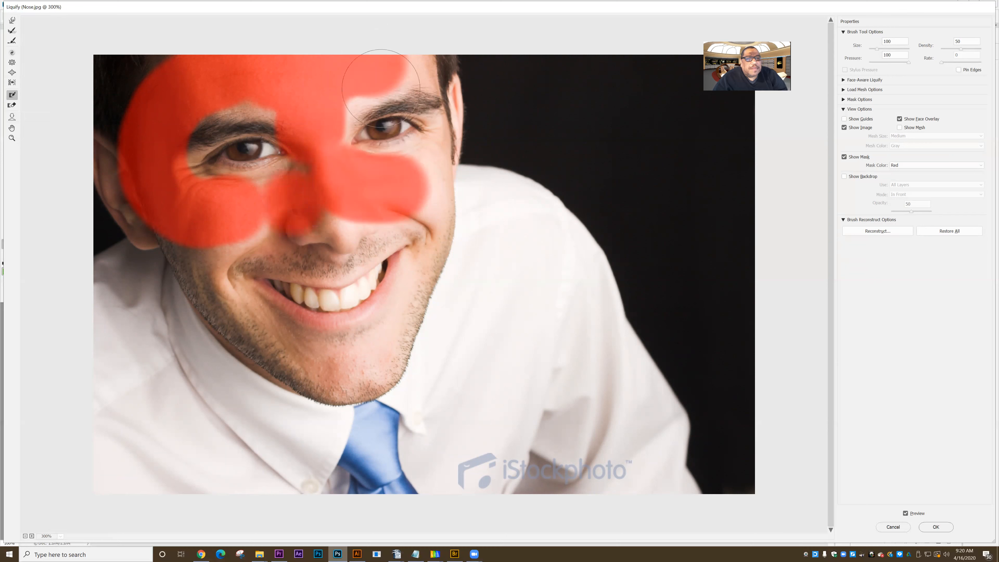
mouse_move(427, 66)
mouse_down()
mouse_move(461, 82)
mouse_move(460, 157)
mouse_up()
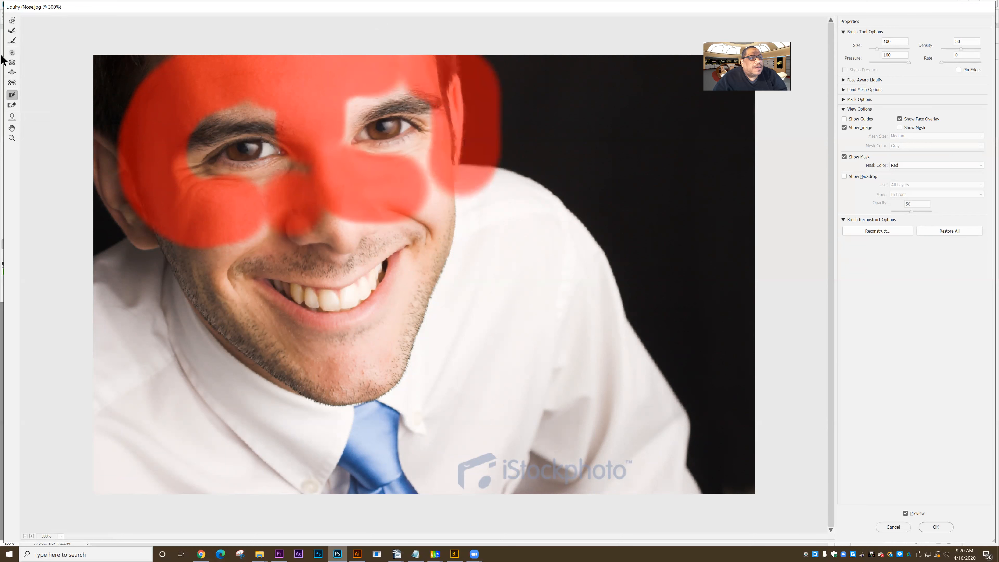
Step: Bloat both eyes inside the unmasked areas with the Bloat tool at brush size 100
click(12, 73)
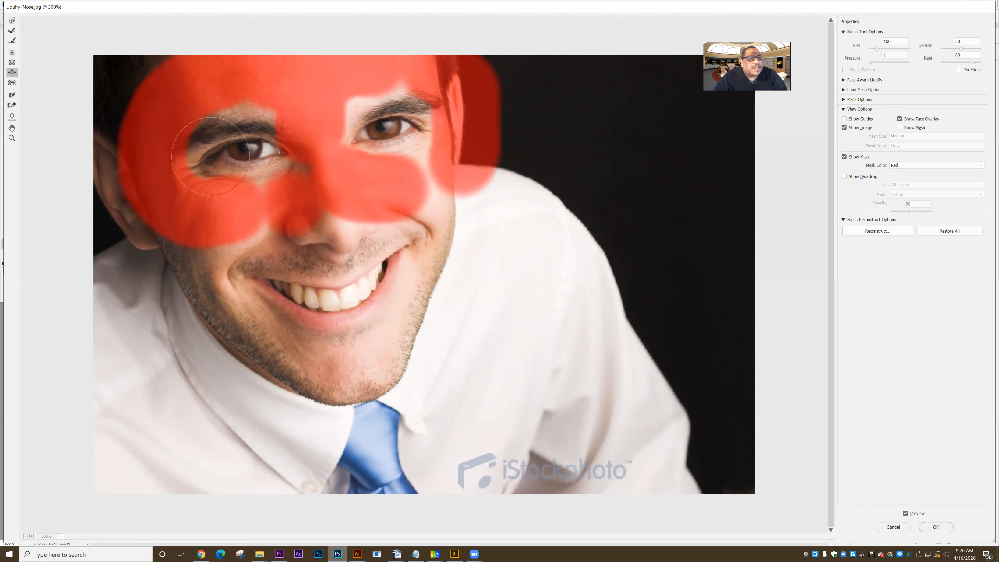
click(256, 149)
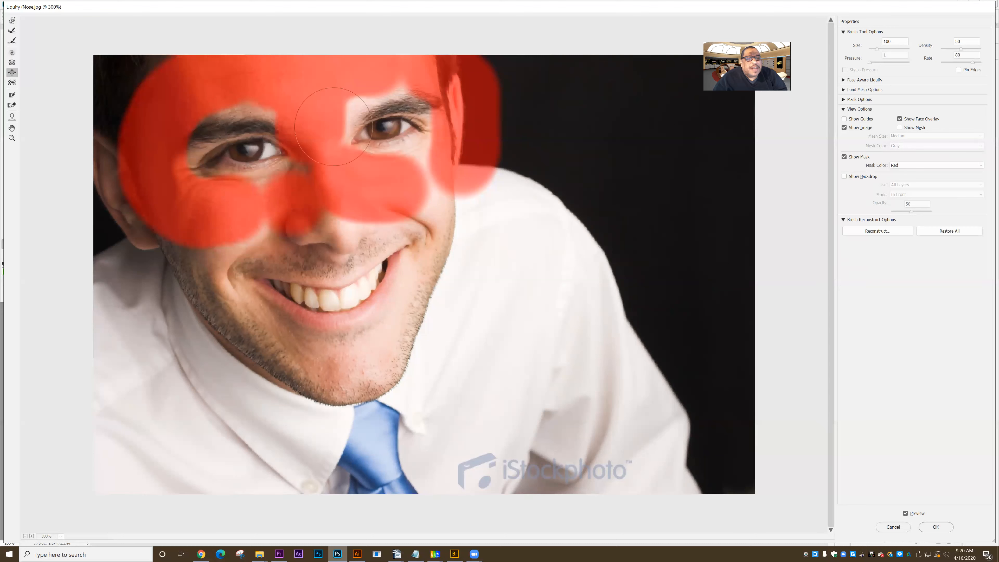
click(362, 123)
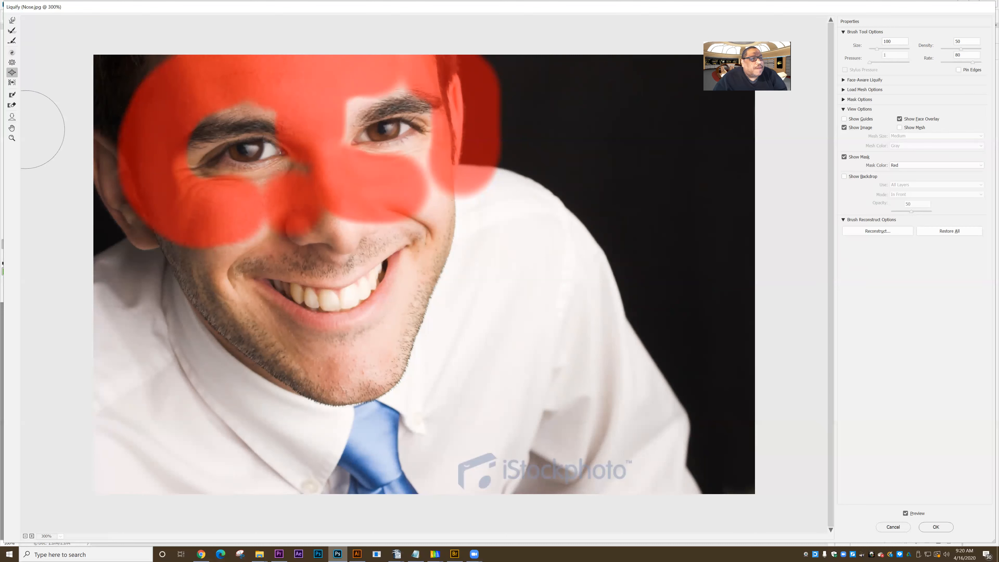
Step: Erase the freeze mask from the cheeks, nose, temples and forehead with the Thaw Mask tool
click(10, 105)
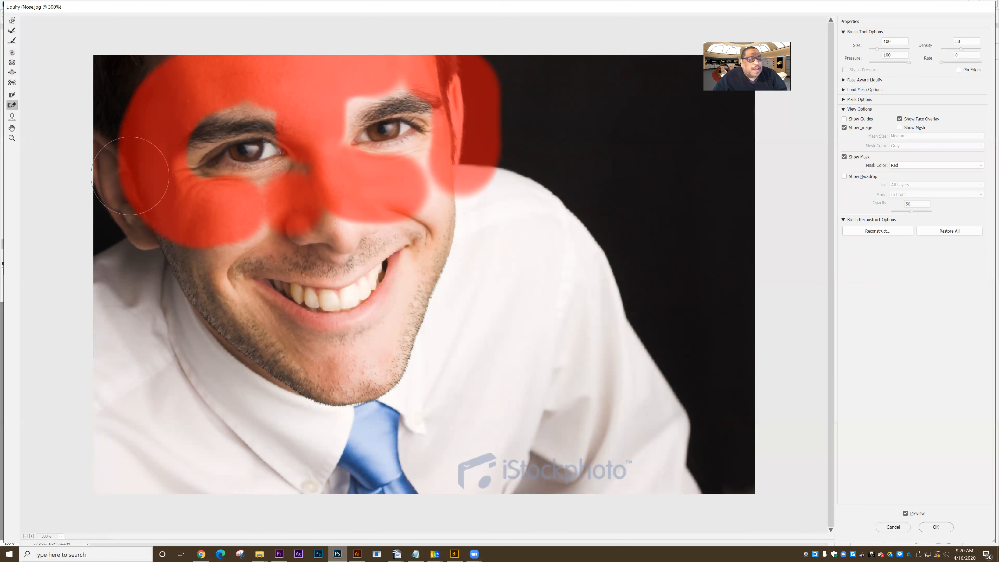
click(130, 176)
mouse_move(130, 176)
mouse_down()
mouse_move(235, 208)
mouse_move(453, 189)
mouse_move(404, 150)
mouse_up()
mouse_move(378, 86)
mouse_down()
mouse_move(392, 59)
mouse_move(424, 57)
mouse_move(350, 57)
mouse_up()
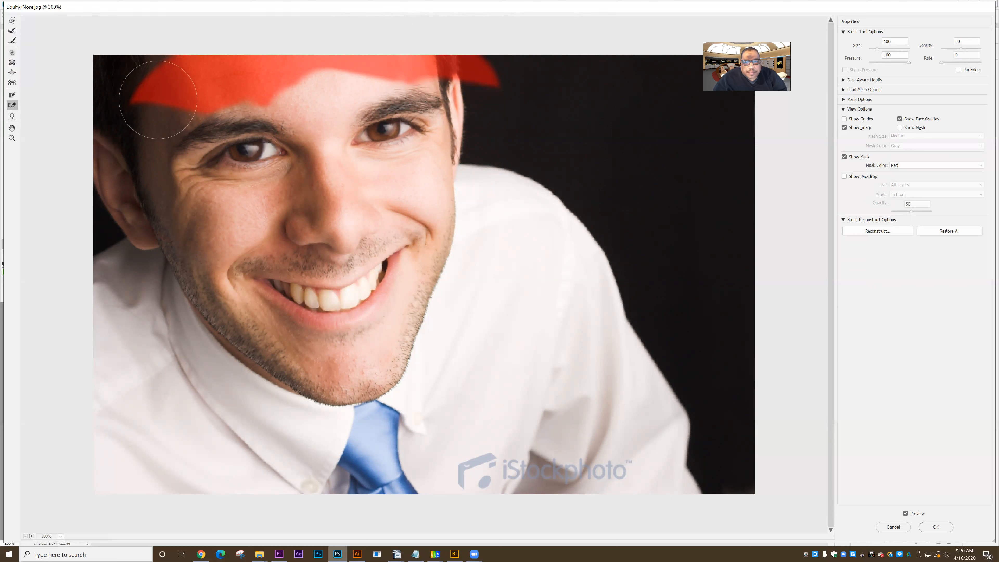
drag(158, 100, 339, 66)
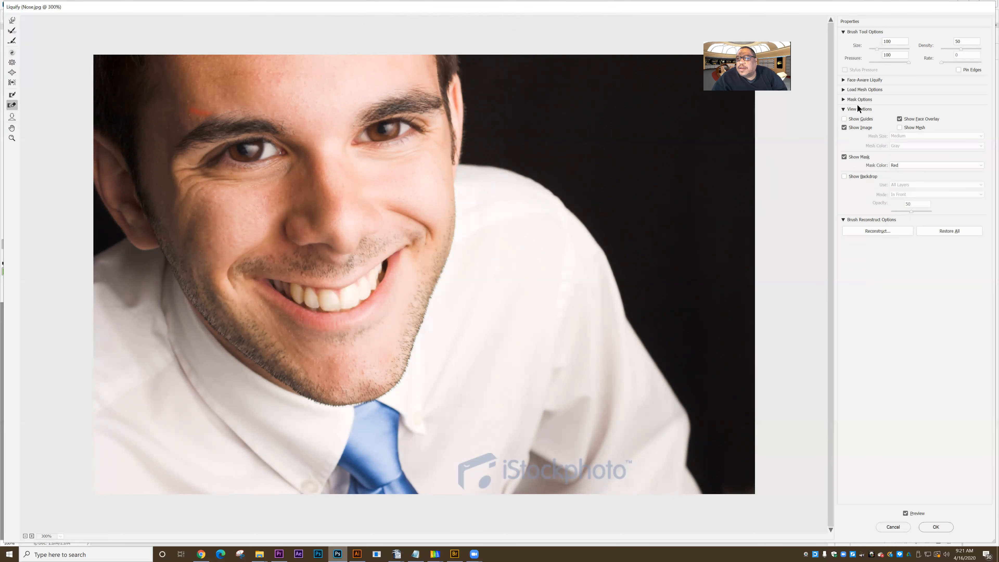
Step: Expand the mask options and show the mesh over the photo
click(843, 100)
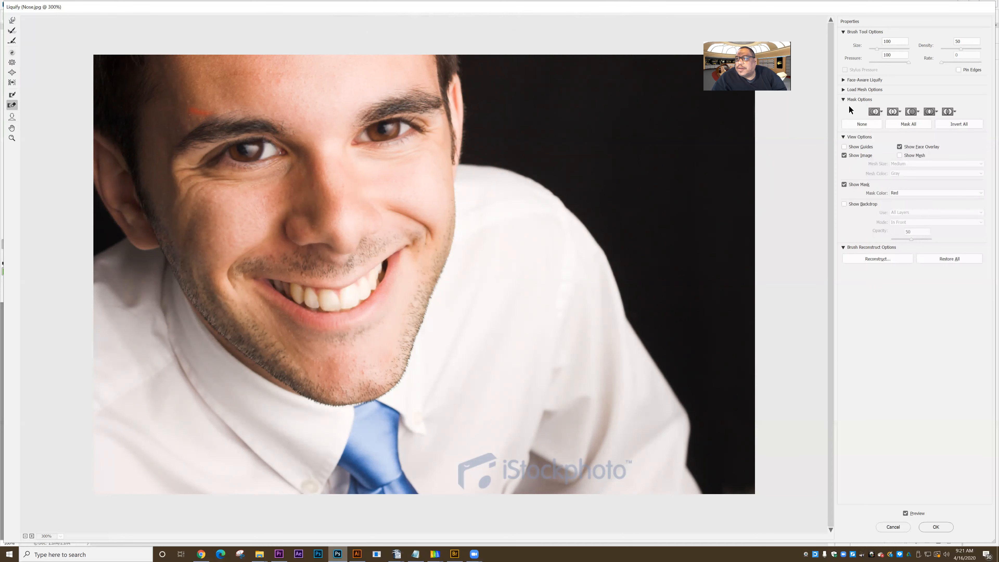
click(899, 155)
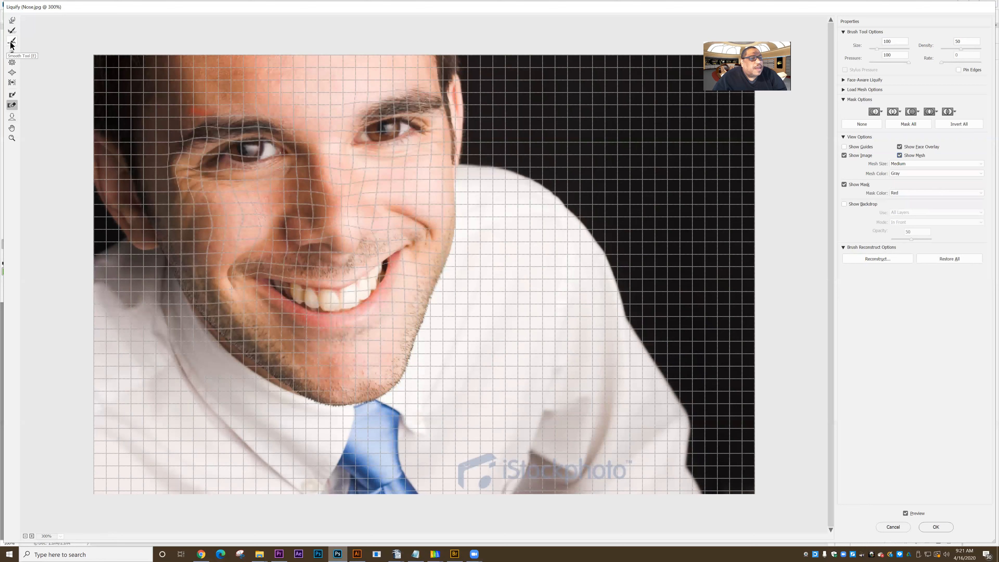
Step: Enlarge the eye on the image's right with the Bloat tool and apply the Liquify changes to the photo
click(12, 72)
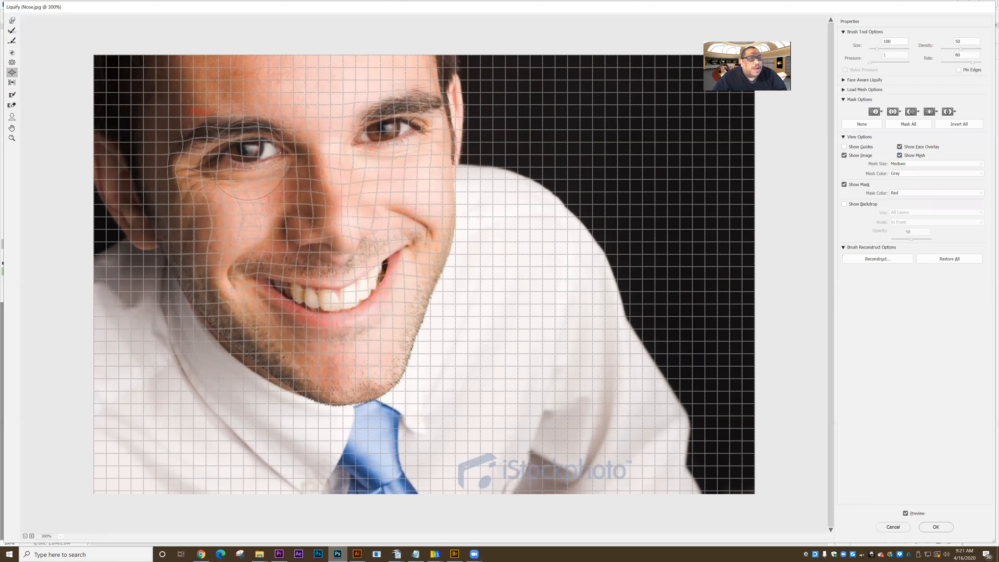
drag(383, 153, 383, 154)
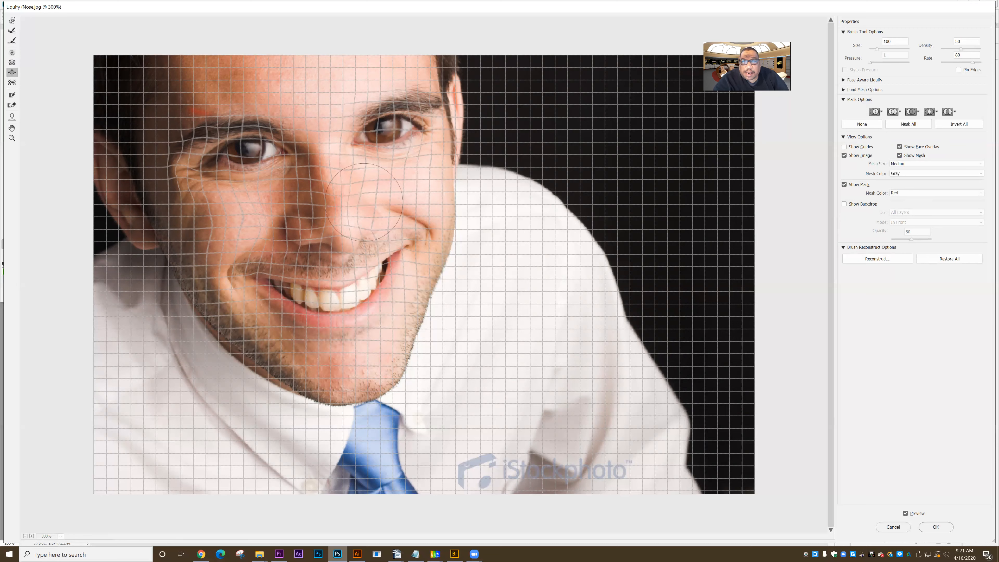
click(941, 528)
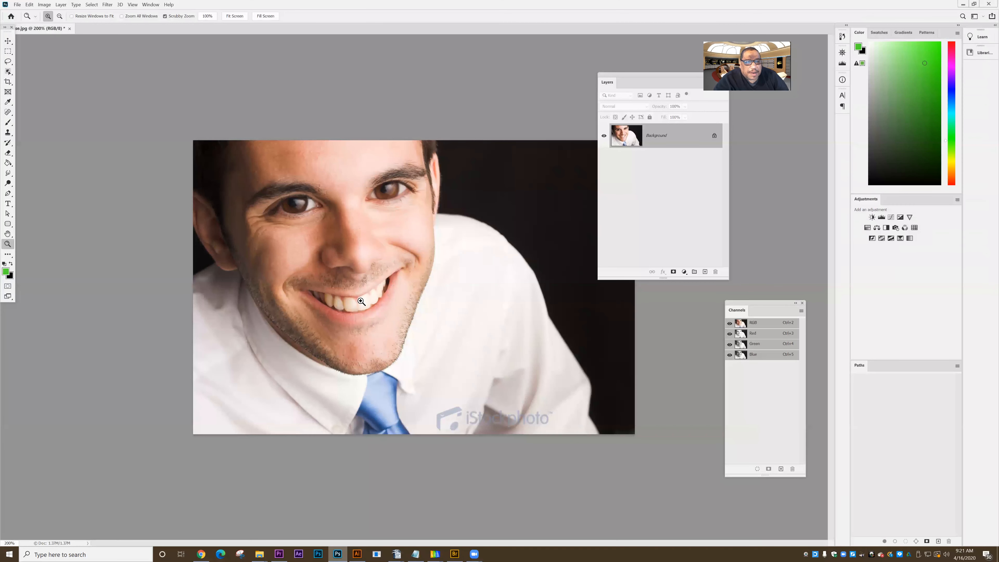